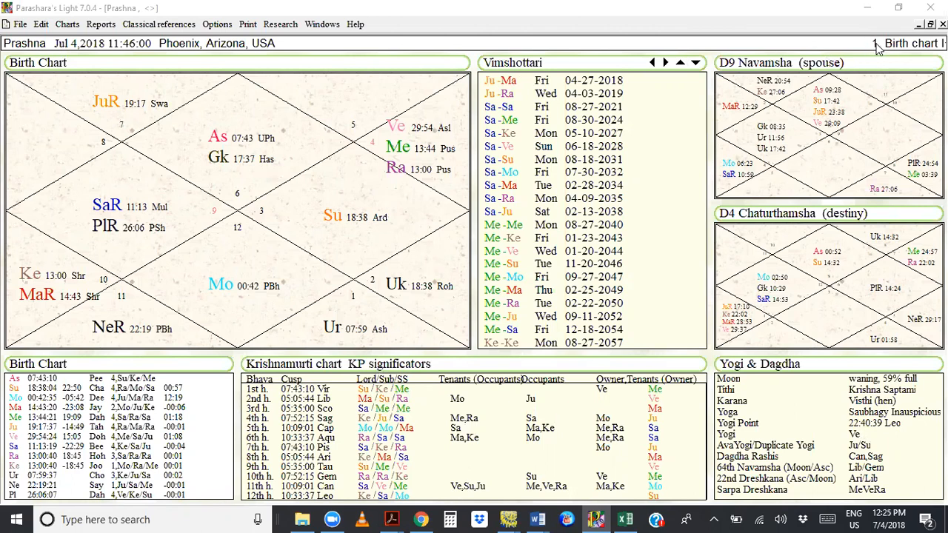
Step: Open the worksheet properties of Birth chart I and try the 4x5 and 4x4 chart dimensions
left_click(876, 46)
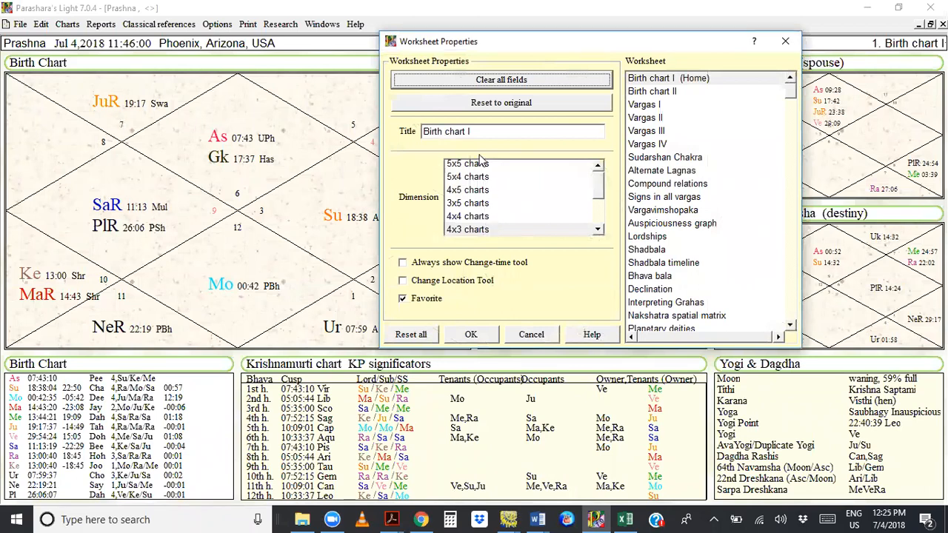
left_click(459, 189)
left_click_drag(504, 43, 710, 47)
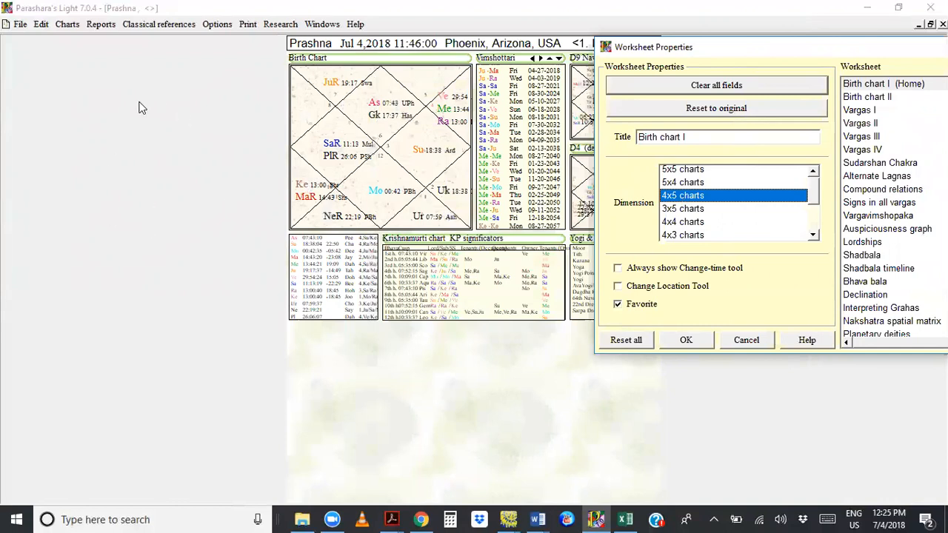
left_click(693, 222)
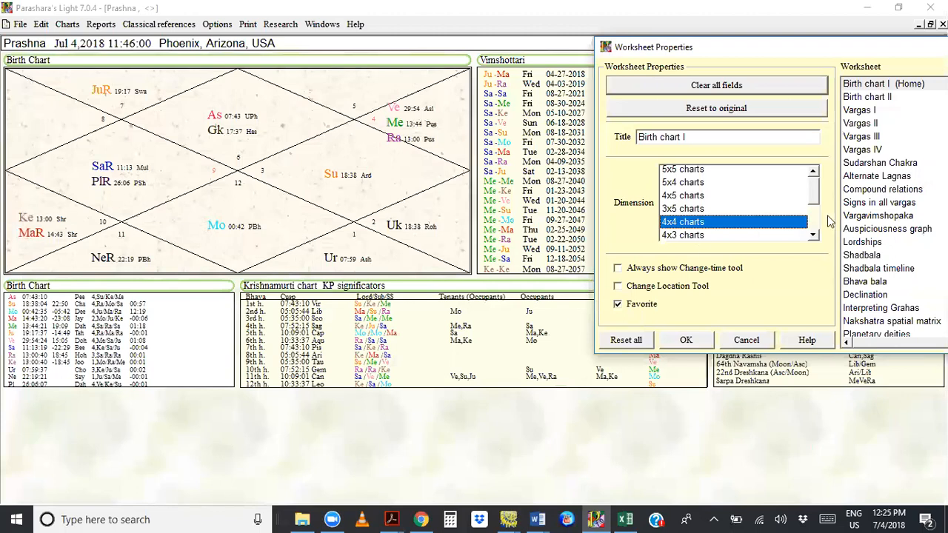
Step: Try the 3x3 and 3x2 chart dimensions on the Birth chart I worksheet
left_click(812, 234)
left_click(812, 234)
left_click(813, 235)
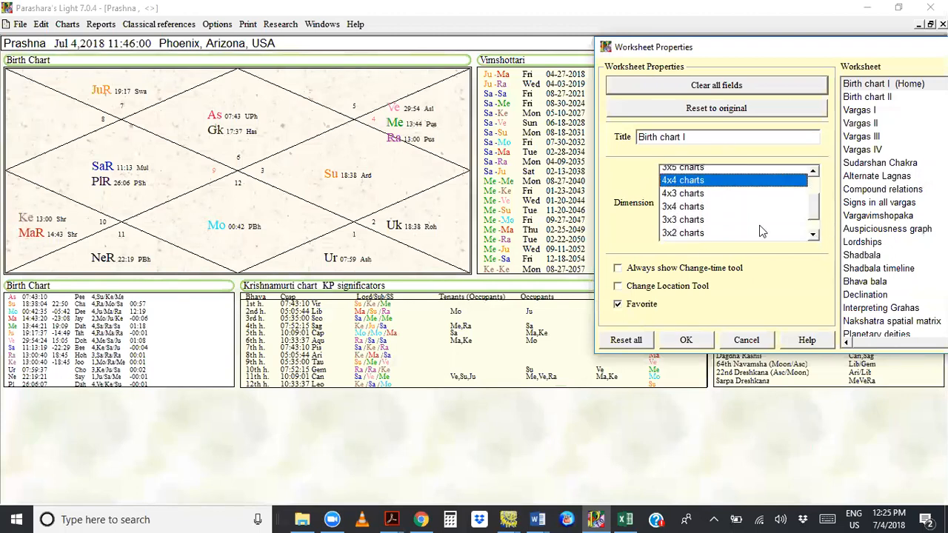
left_click(695, 223)
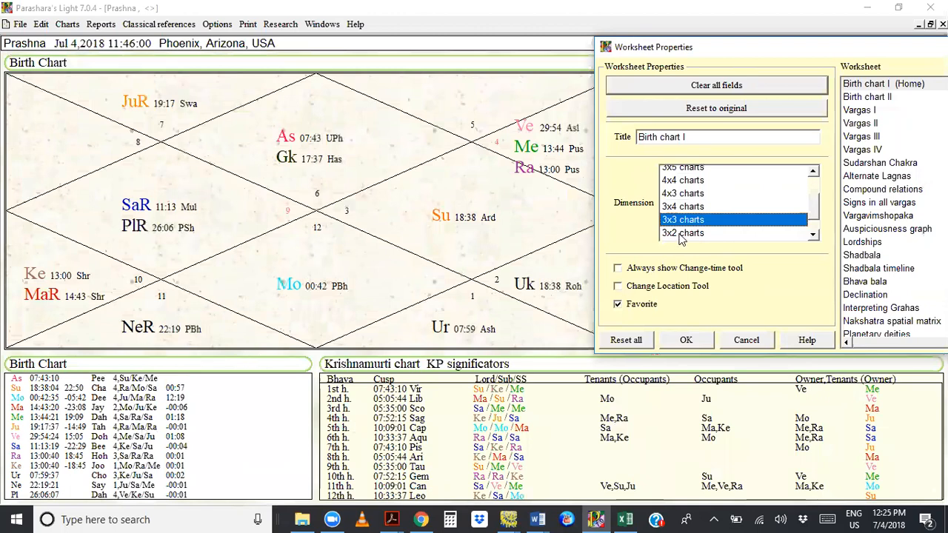
left_click(678, 235)
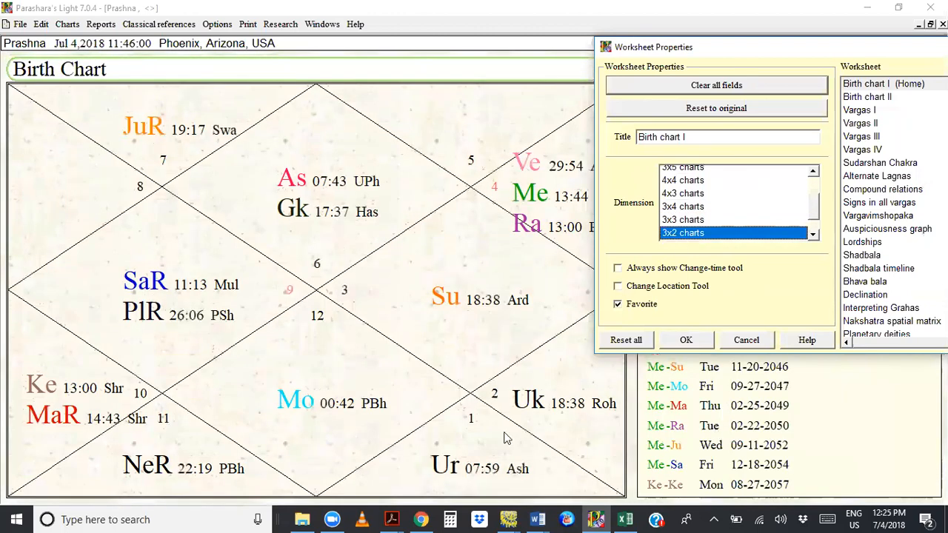
Step: Try the 2x2 and 2x3 chart dimensions on the Birth chart I worksheet
left_click(812, 234)
left_click(812, 234)
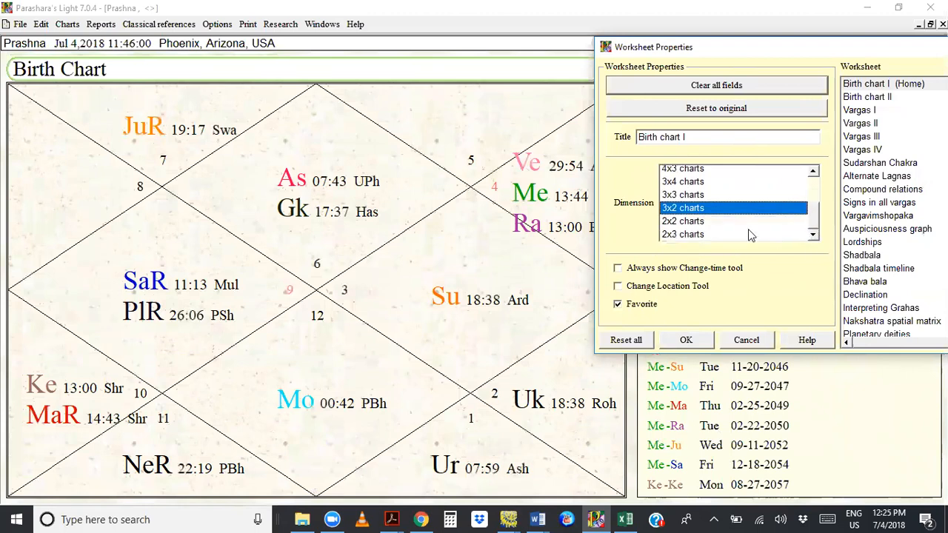
left_click(685, 222)
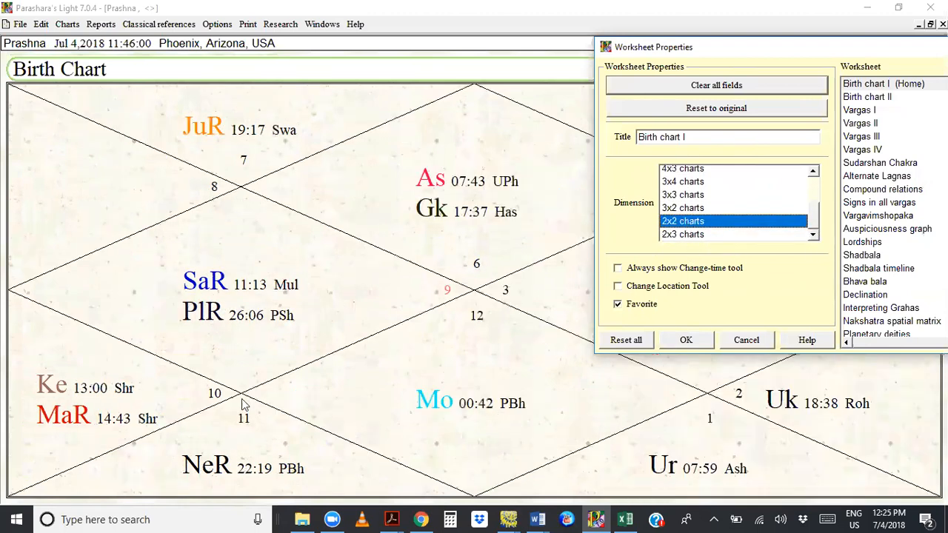
left_click(678, 240)
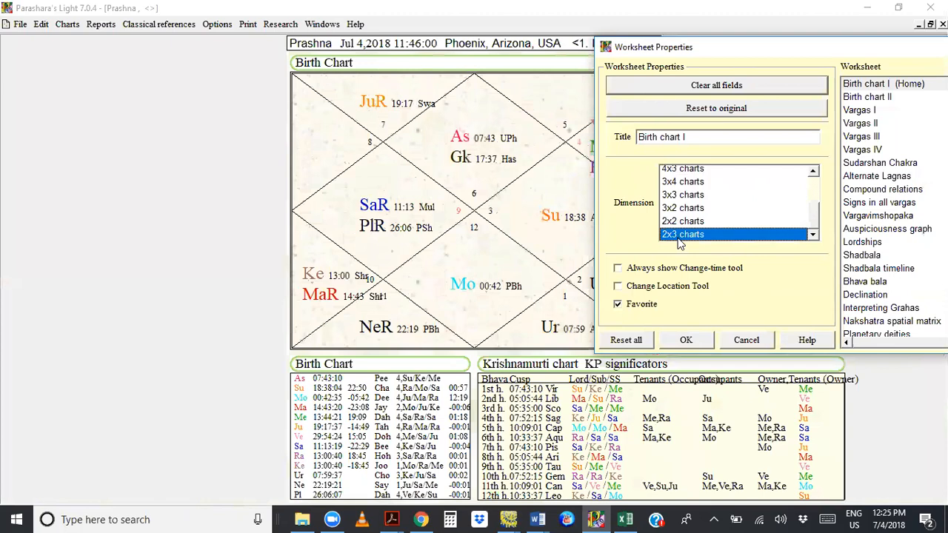
Step: Set the Birth chart I worksheet's dimension to 4x3 charts and apply the properties
left_click_drag(816, 208, 818, 198)
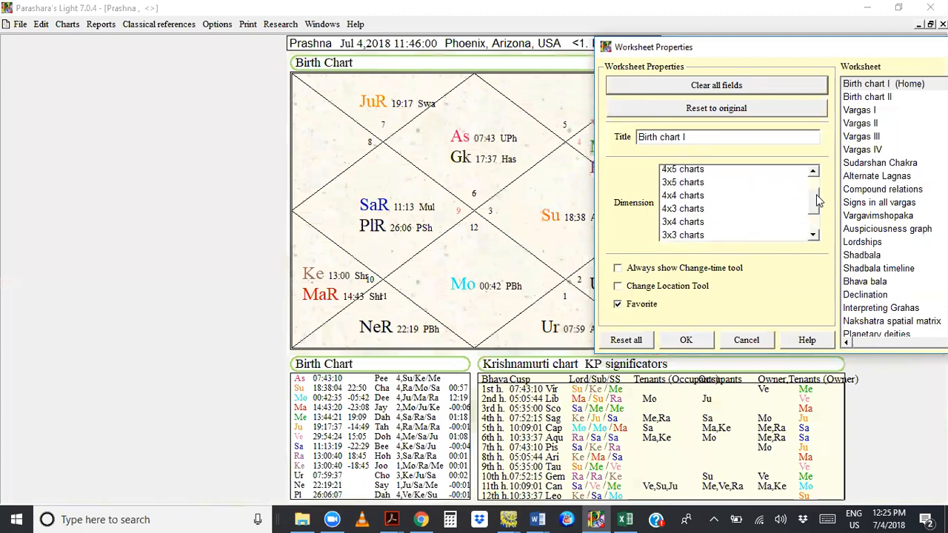
left_click(692, 209)
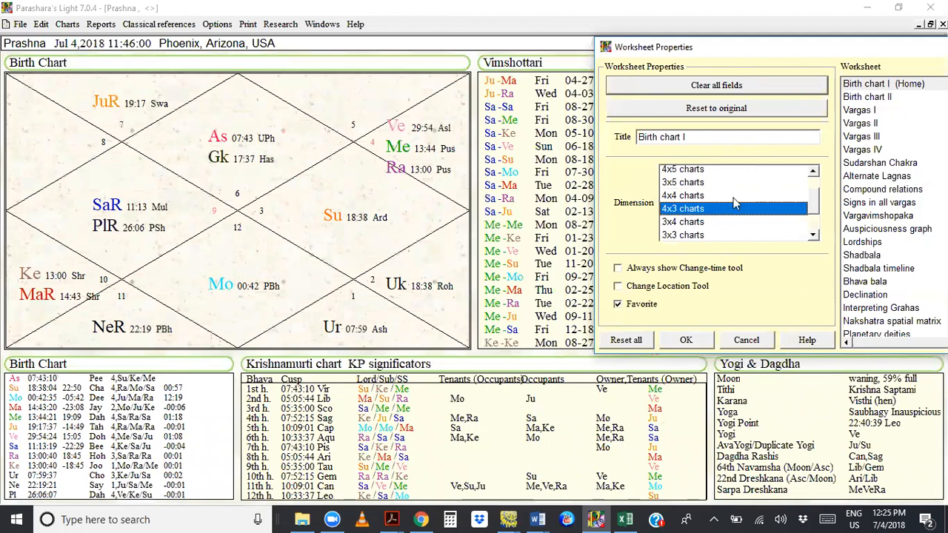
left_click(684, 342)
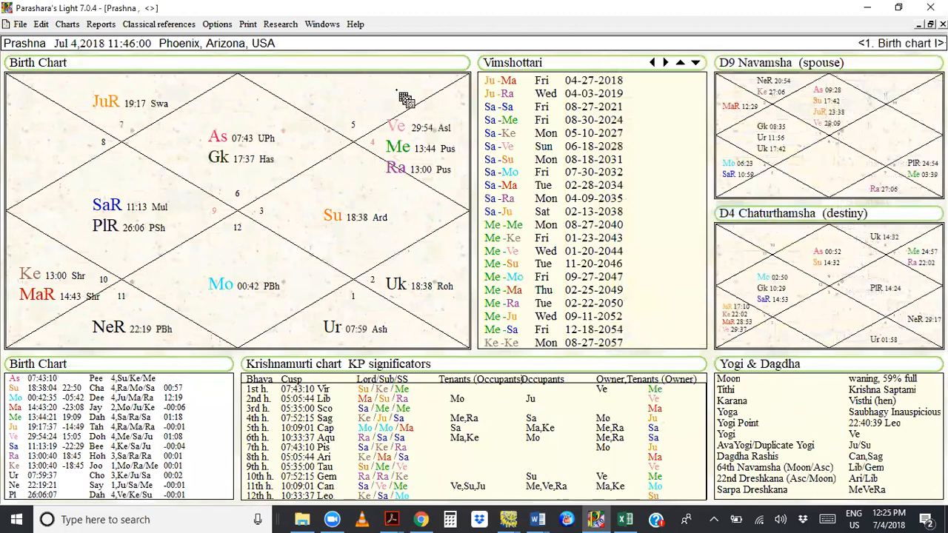
Step: Switch to the Birth chart II worksheet and return to Birth chart I
left_click(872, 44)
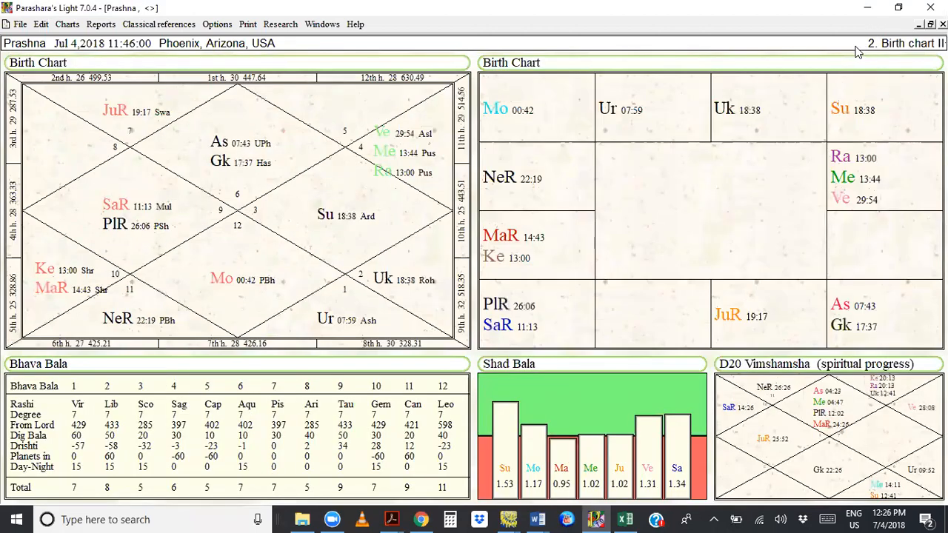
left_click(872, 52)
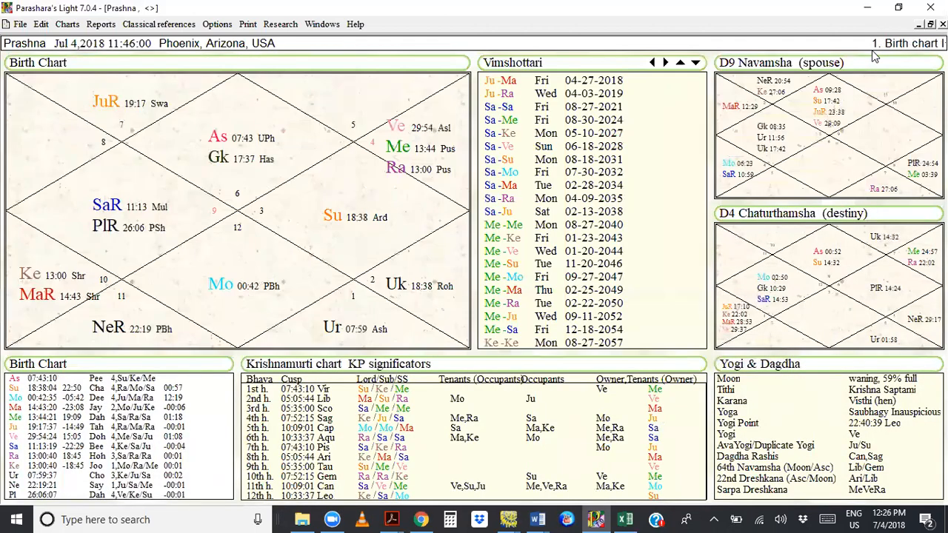
Step: Go backwards from the Birth chart I worksheet, past worksheet 300, to the empty worksheet #295
left_click(873, 57)
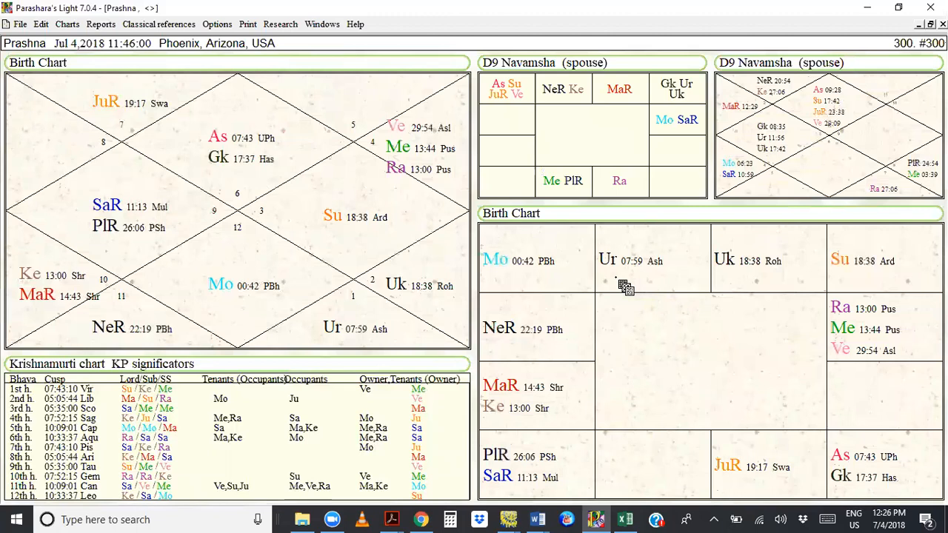
key("Page_Up")
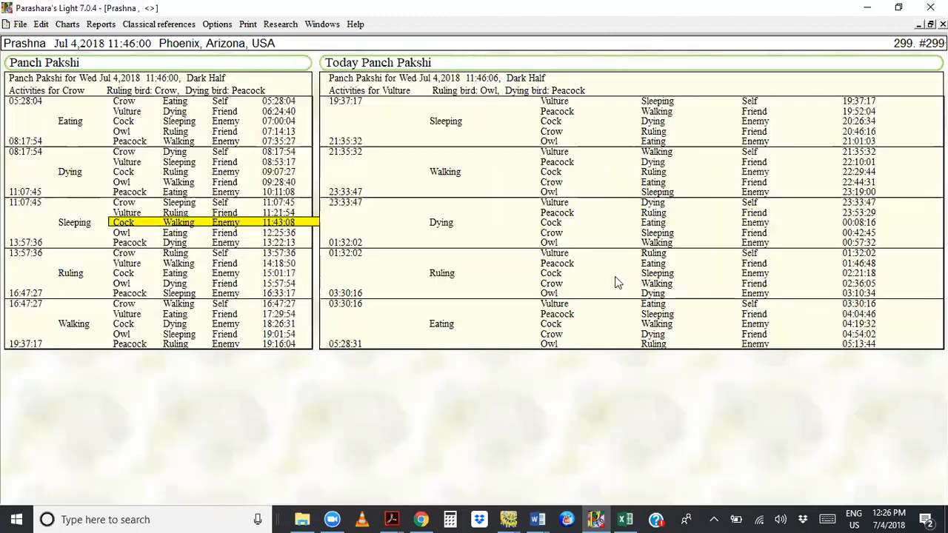
key("Page_Up")
key("Page_Up")
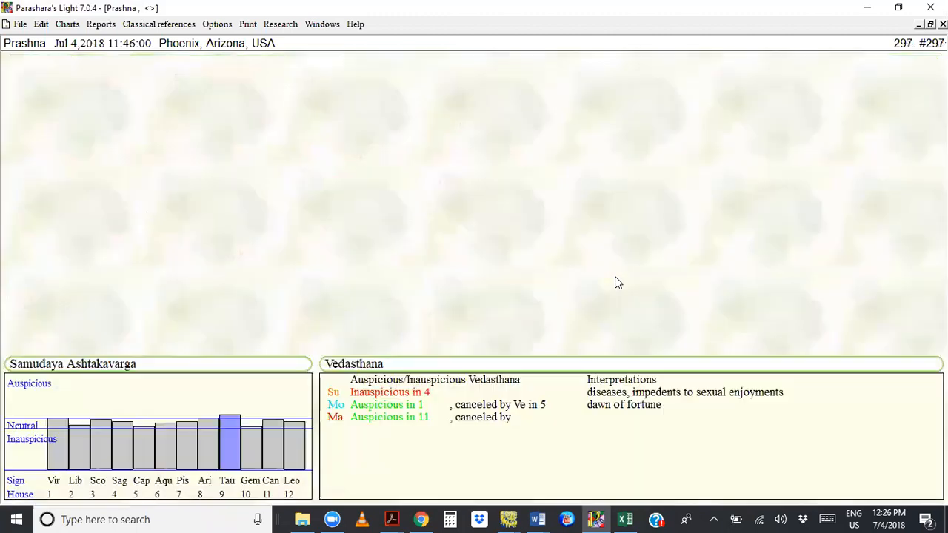
key("Page_Up")
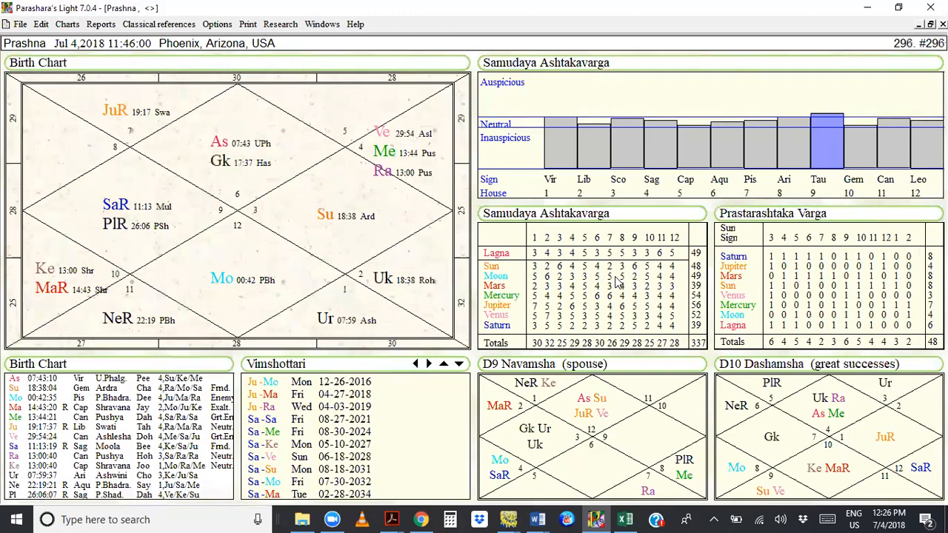
key("Page_Up")
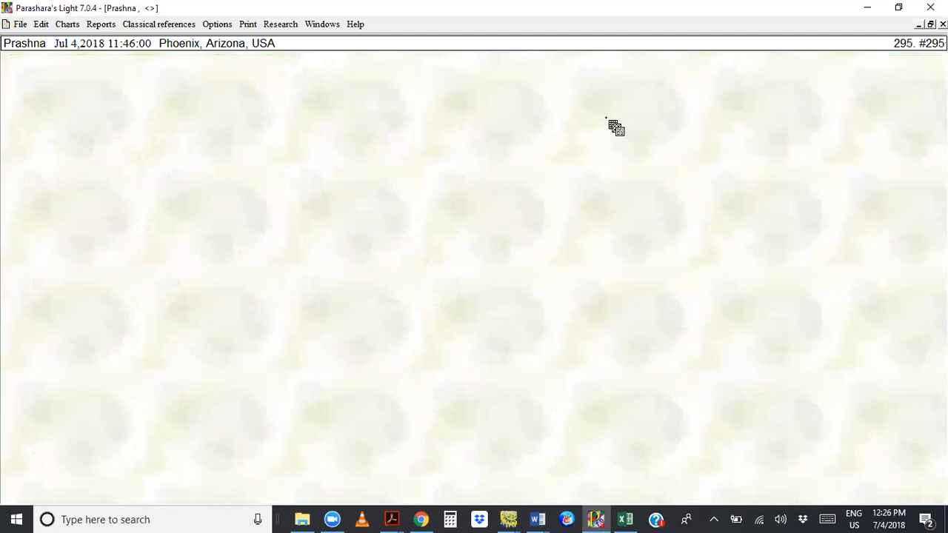
Step: Set worksheet #295's dimension to 3x3 charts after trying 4x3 and 3x4, and apply the properties
left_click(881, 51)
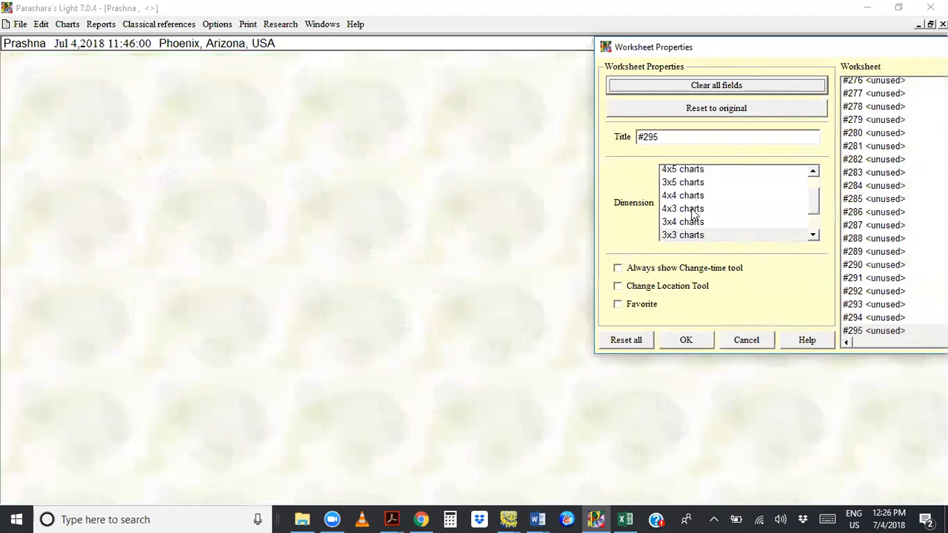
left_click(693, 210)
left_click(690, 221)
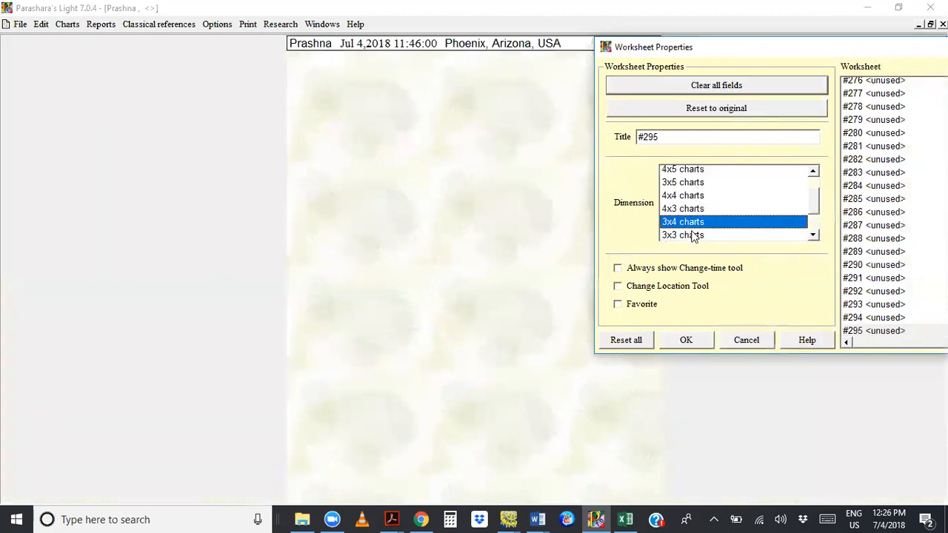
left_click(693, 235)
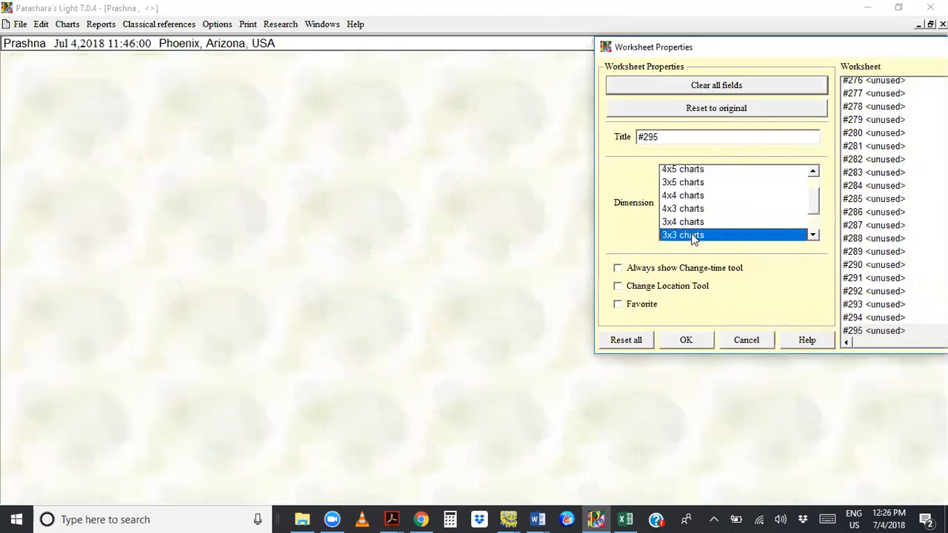
left_click(686, 341)
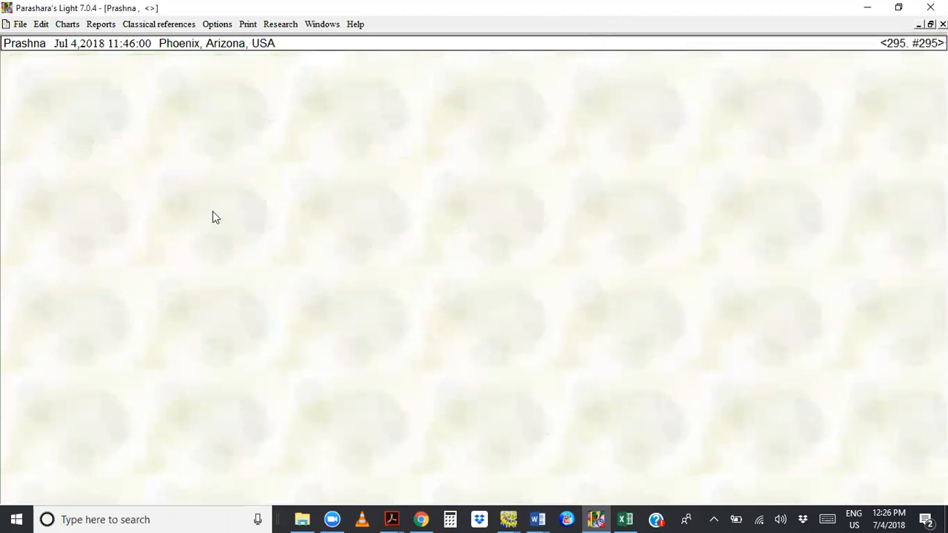
Step: Add a birth chart with degrees to the first cell of worksheet #295, sized 2x2
left_click(230, 161)
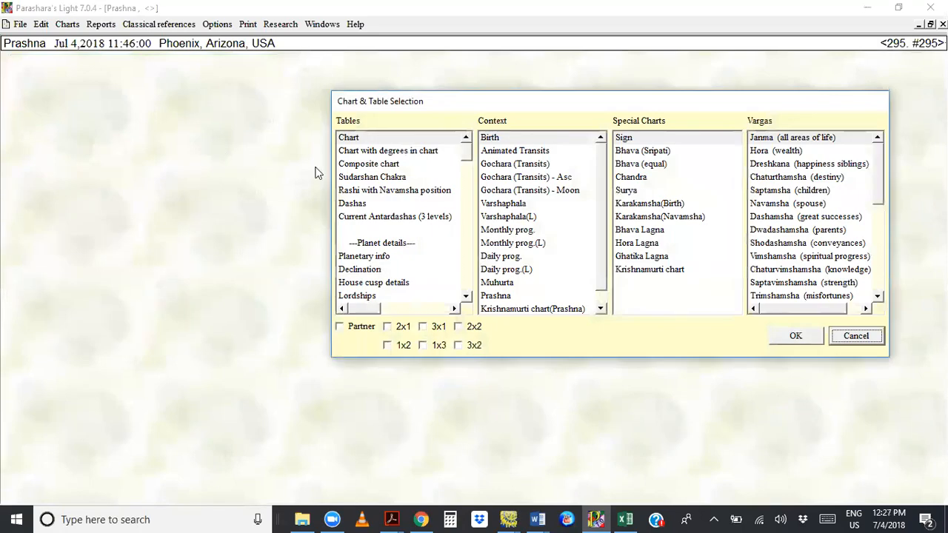
left_click(368, 154)
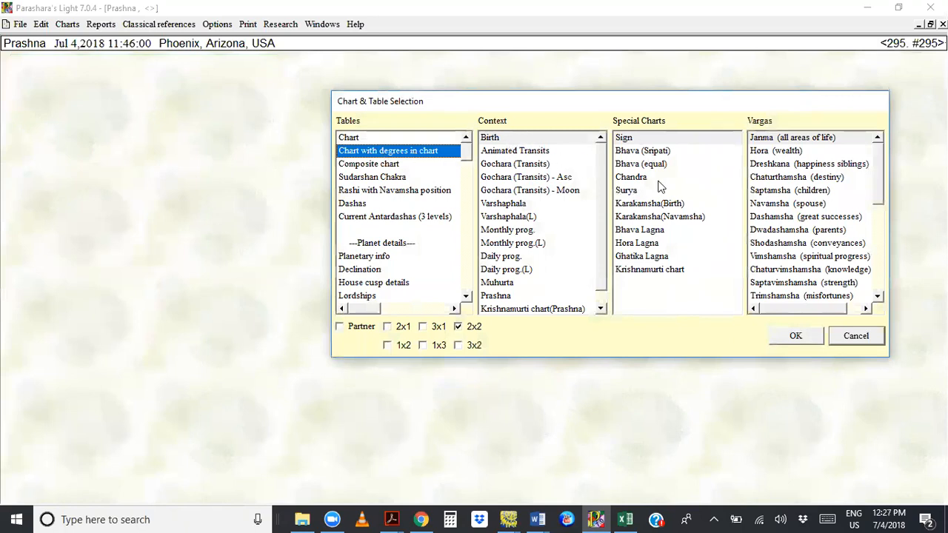
left_click(795, 336)
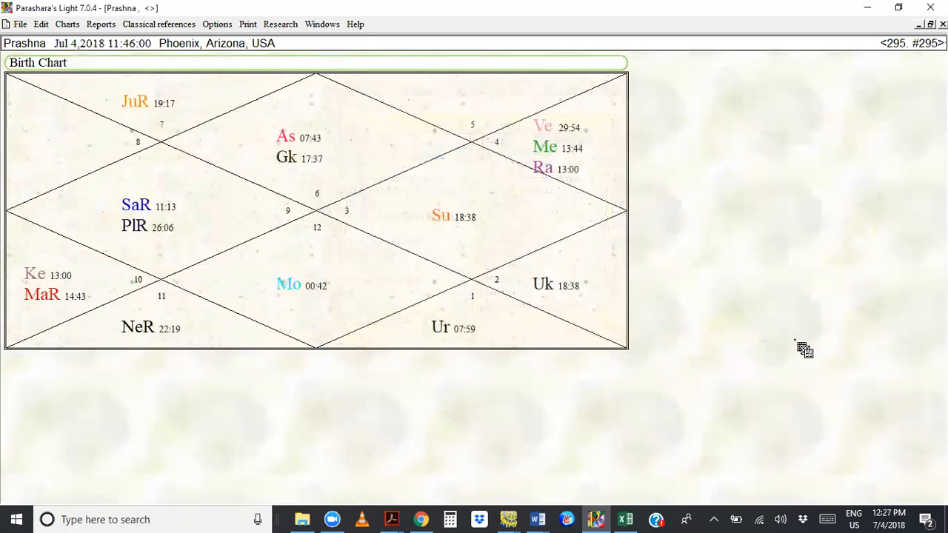
Step: Add a Dashas table in the empty column beside the birth chart and size it 1x2
left_click(748, 102)
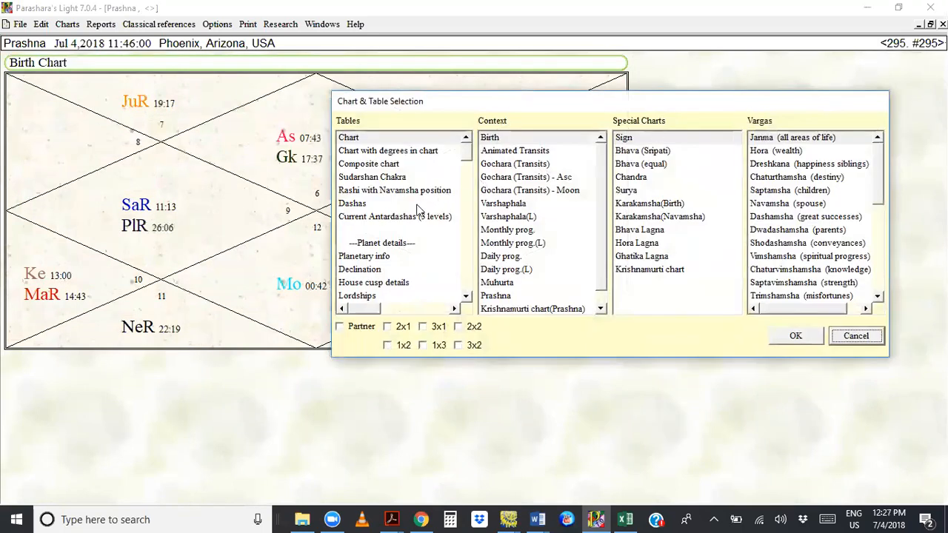
left_click(358, 204)
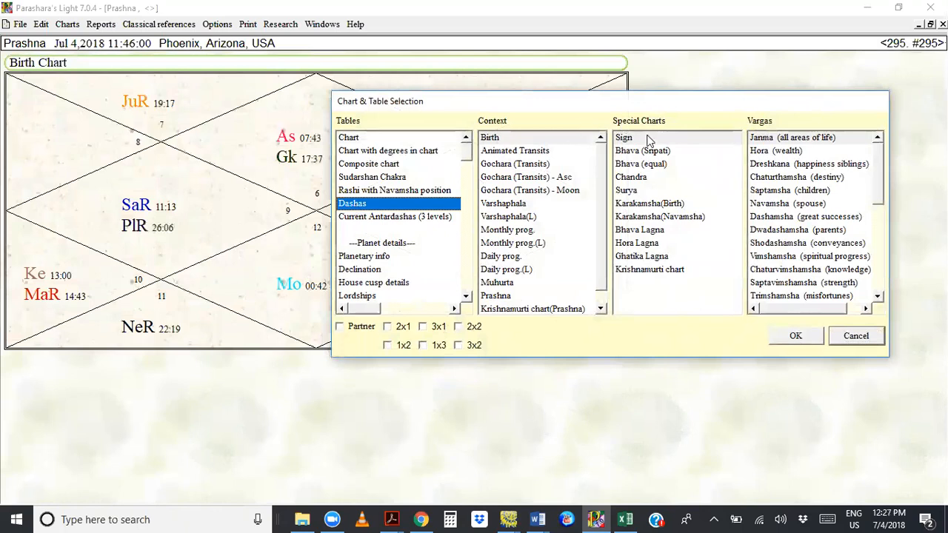
left_click(794, 336)
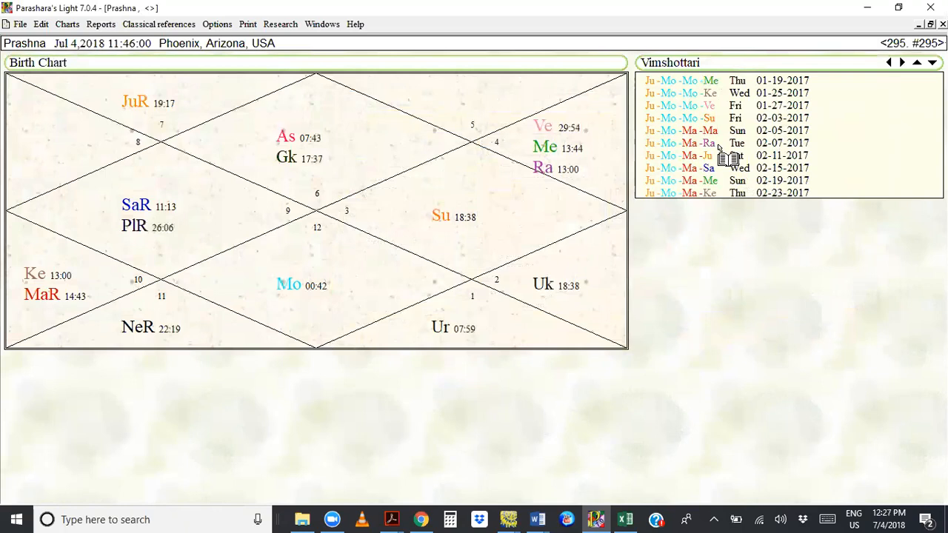
double_click(781, 105)
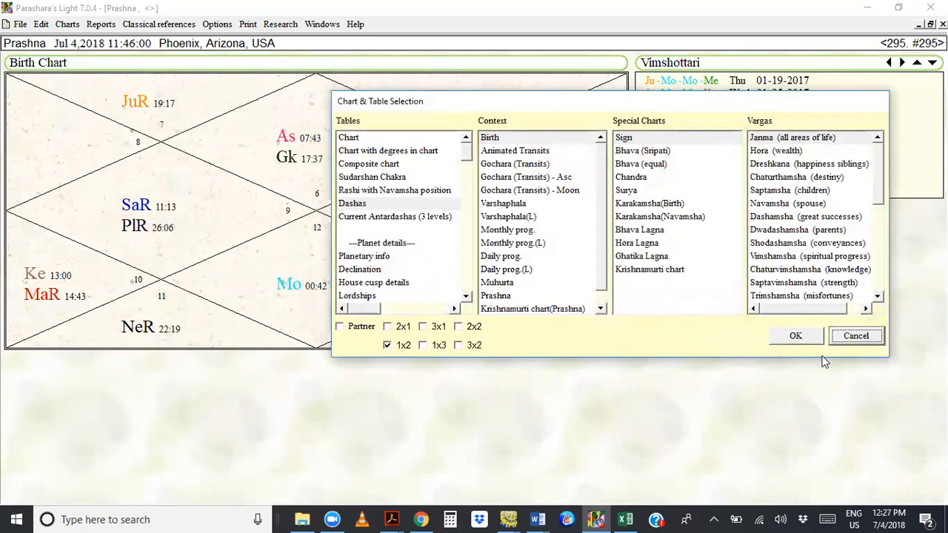
left_click(807, 339)
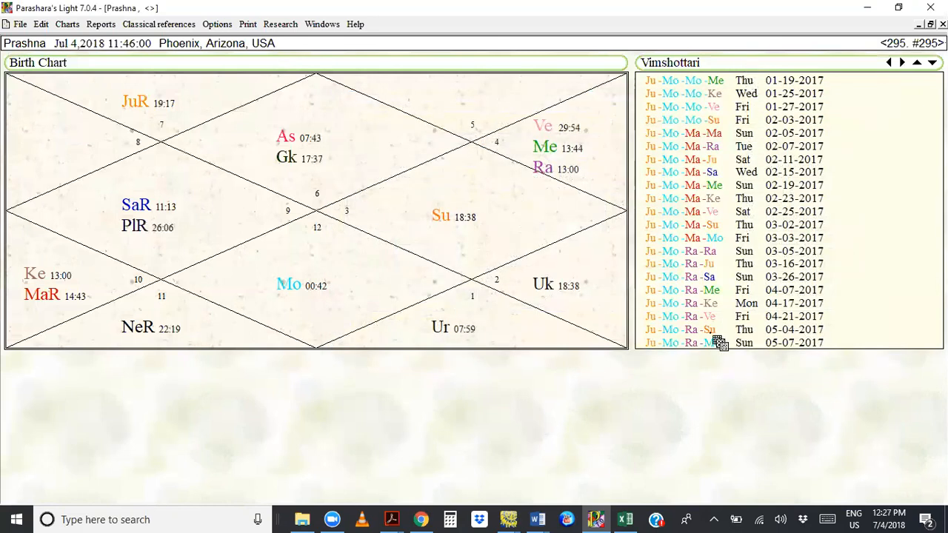
Step: Reduce the Vimshottari table to two dasha levels and resize it to 1x3
left_click(890, 59)
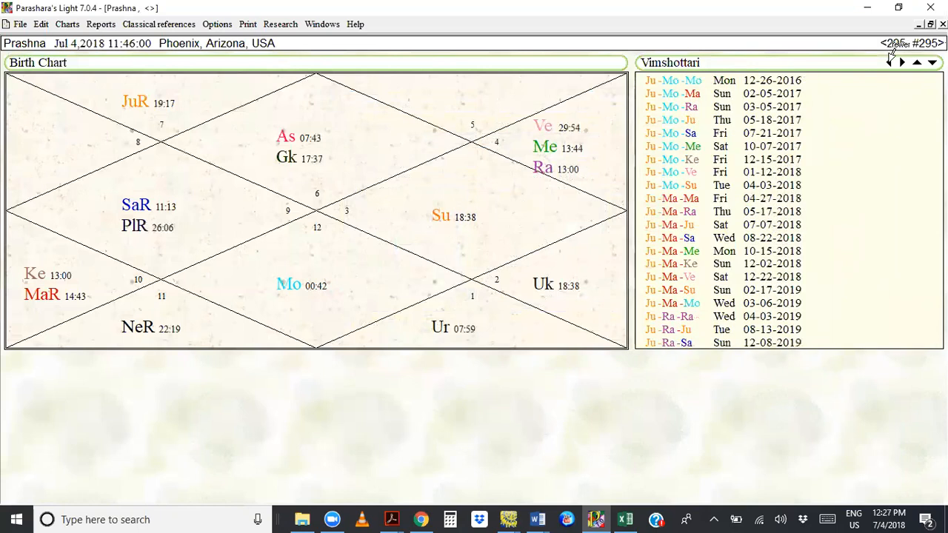
left_click(890, 61)
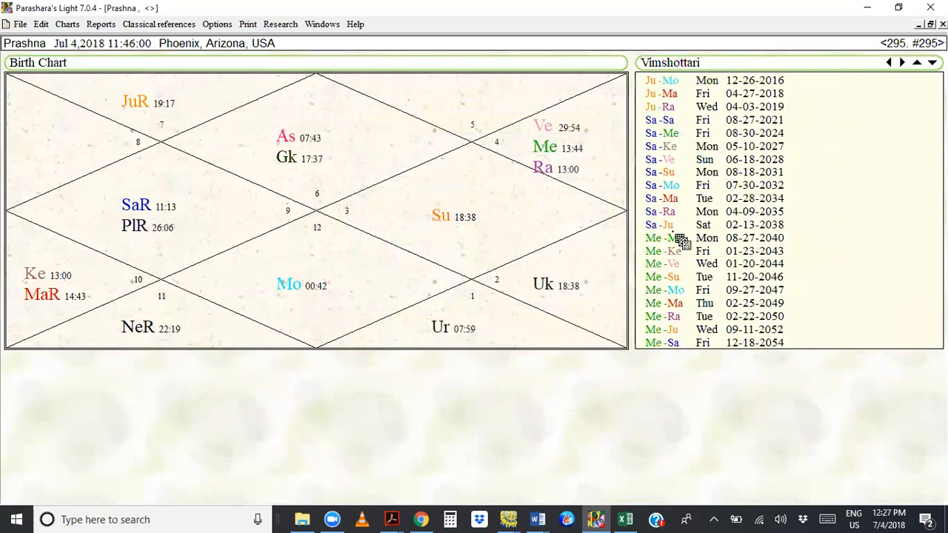
double_click(678, 314)
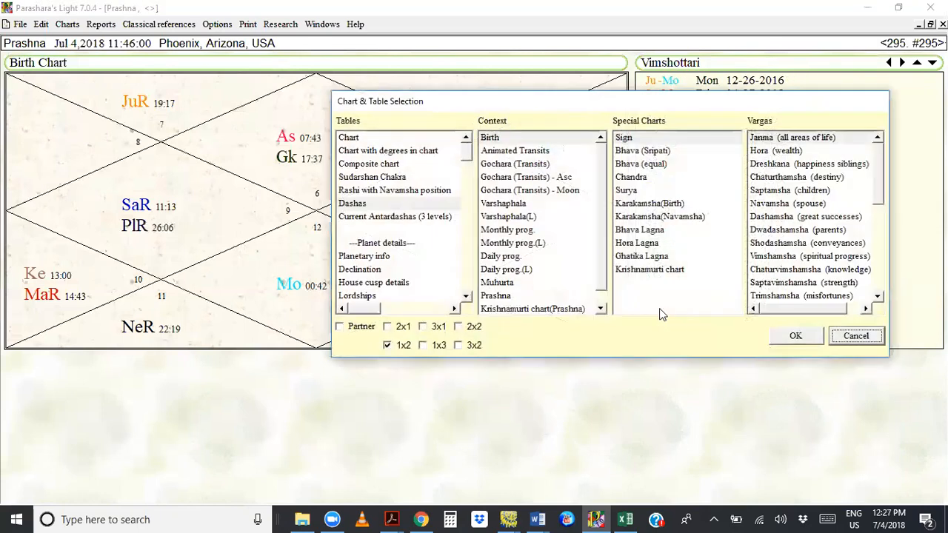
left_click(793, 336)
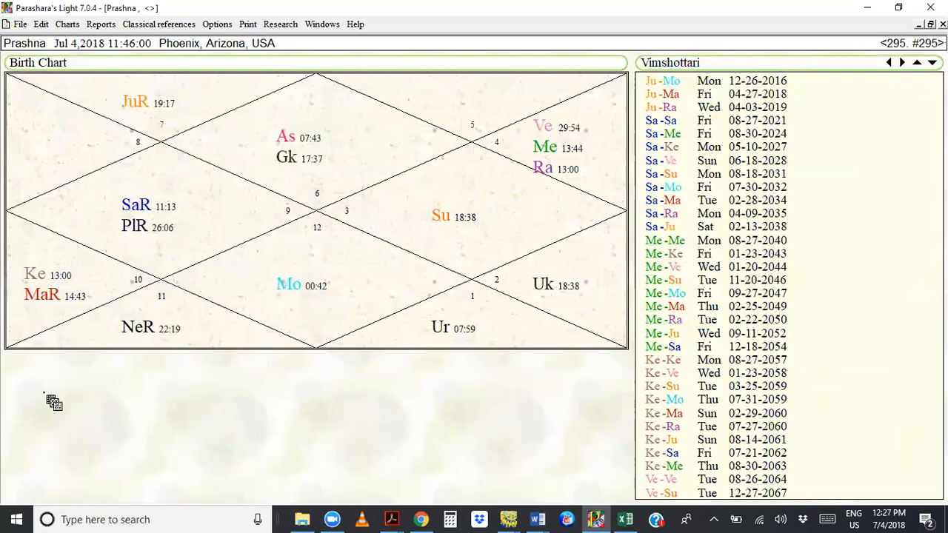
Step: Add a Planetary info table for the birth context in the empty cell below the birth chart, without a multi-cell size
left_click(102, 399)
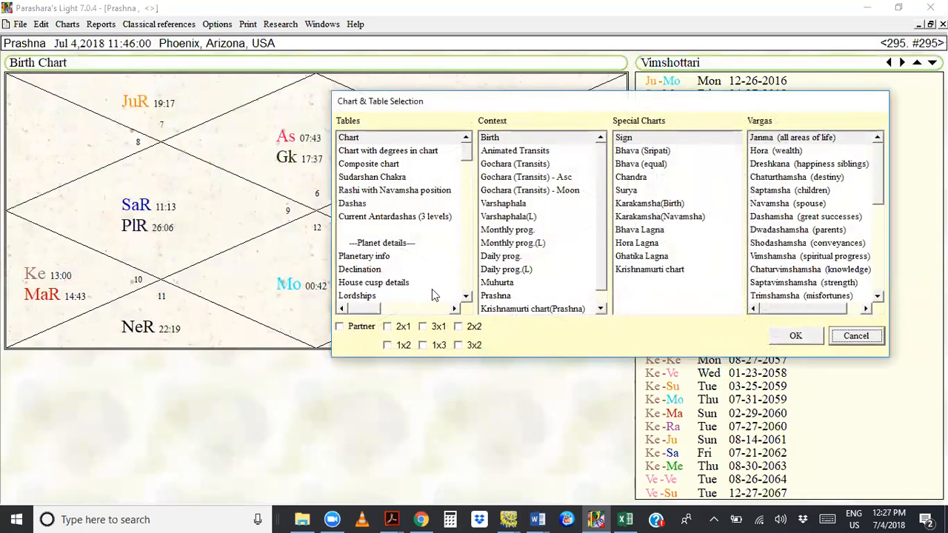
left_click(388, 255)
left_click(402, 330)
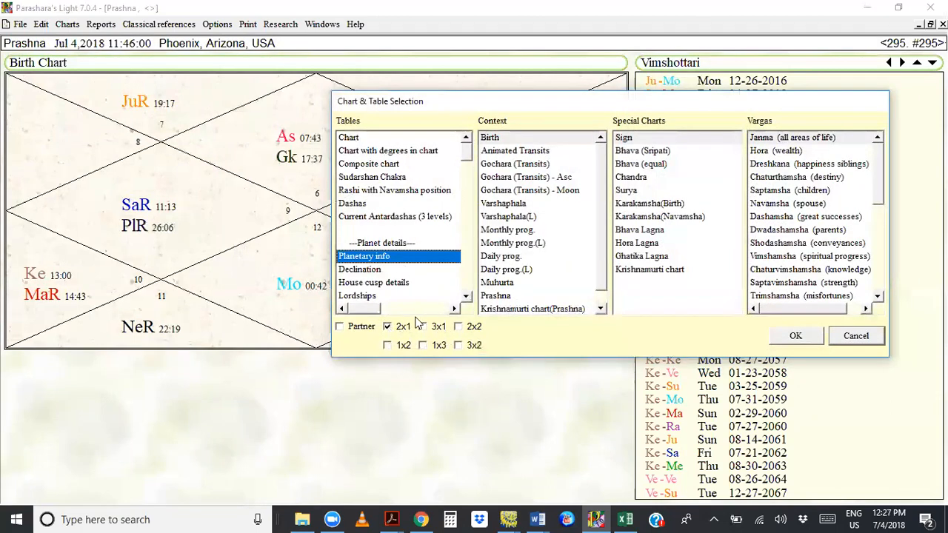
left_click(389, 329)
left_click(793, 337)
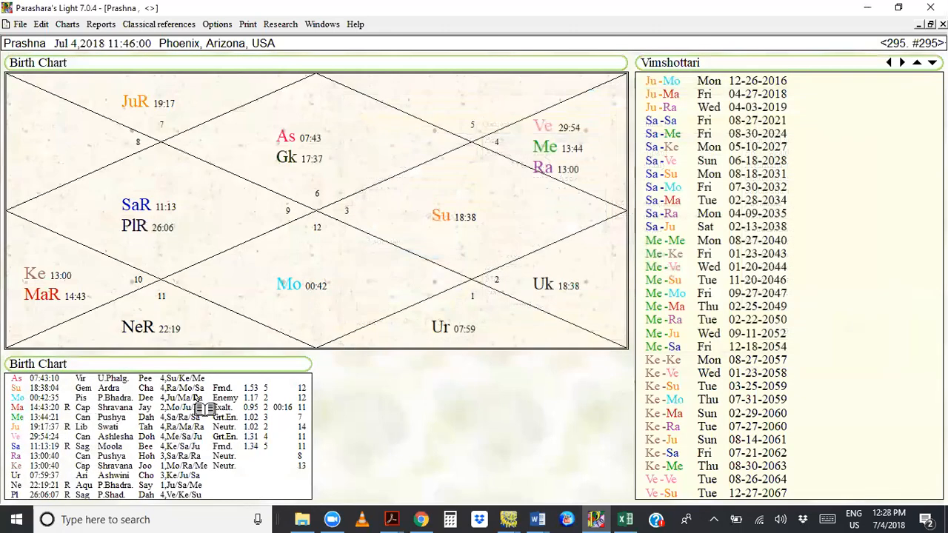
Step: Add a Yogi, Dagdha table in the empty cell between the planetary info and Vimshottari tables
double_click(457, 407)
left_click(466, 276)
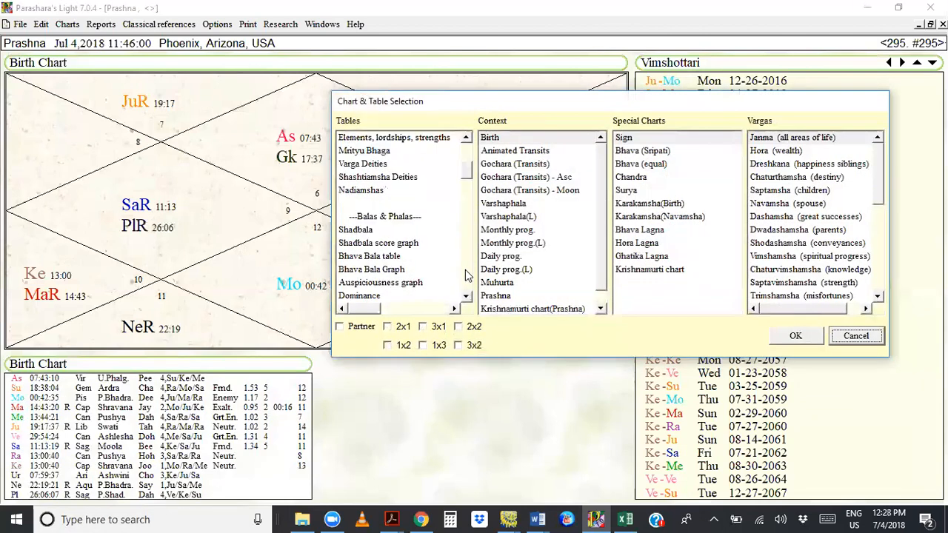
left_click(466, 275)
left_click(467, 276)
left_click(467, 276)
left_click(466, 275)
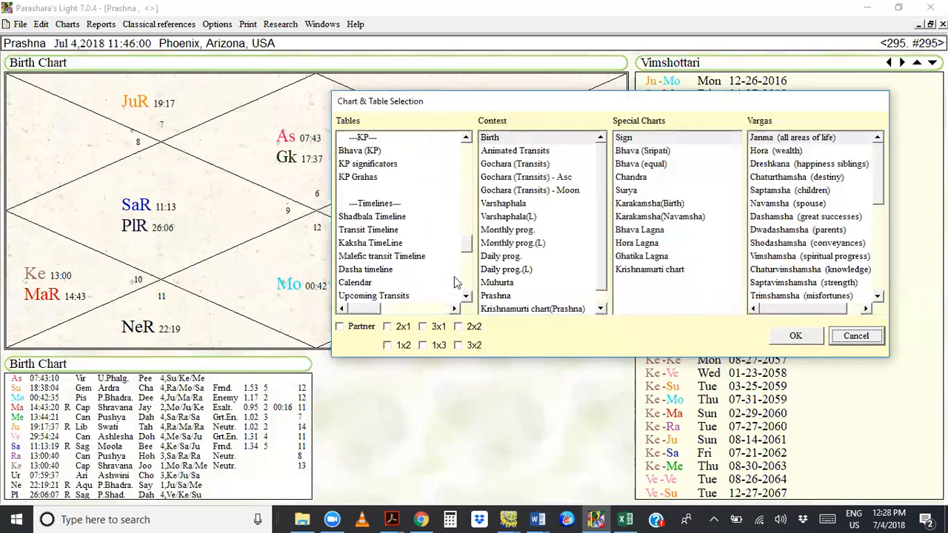
left_click(466, 277)
left_click(372, 221)
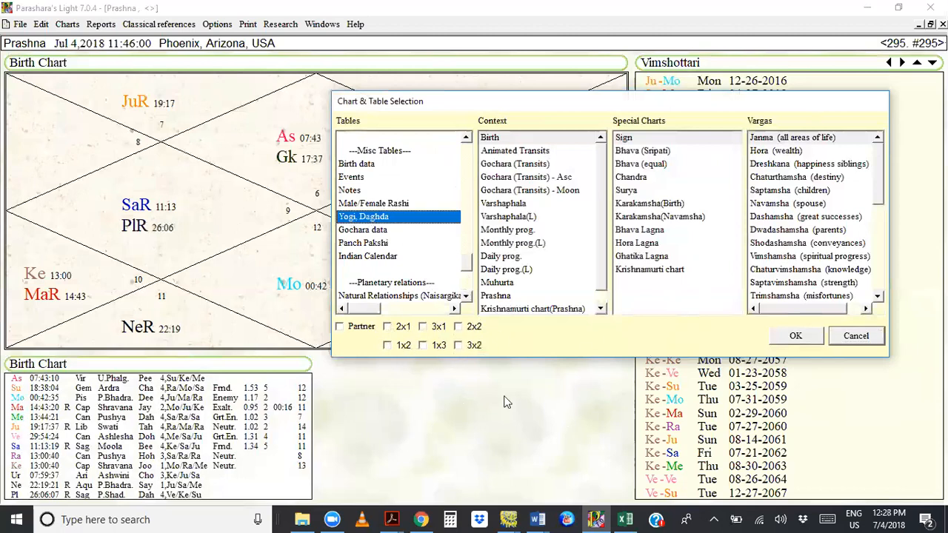
left_click(798, 337)
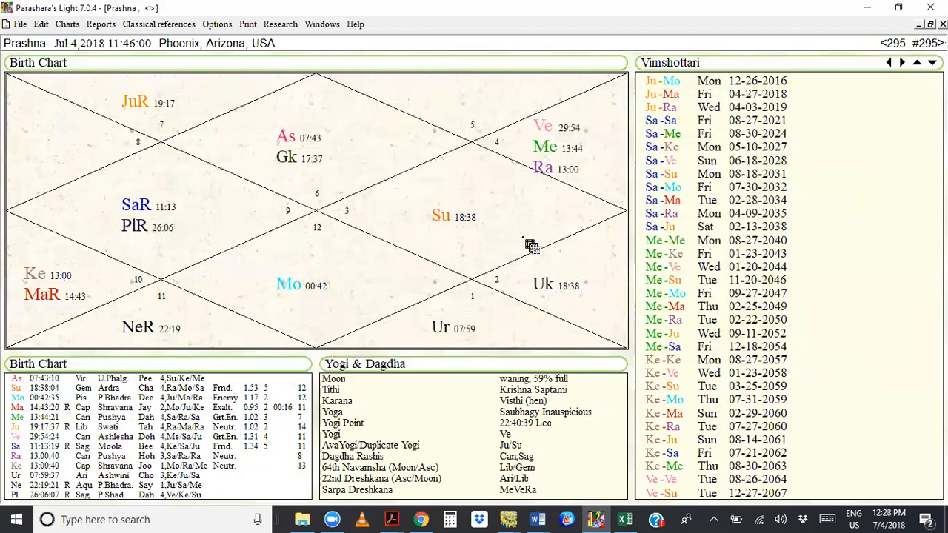
Step: Change worksheet #295's dimension to 4x3 charts and apply the properties
right_click(860, 47)
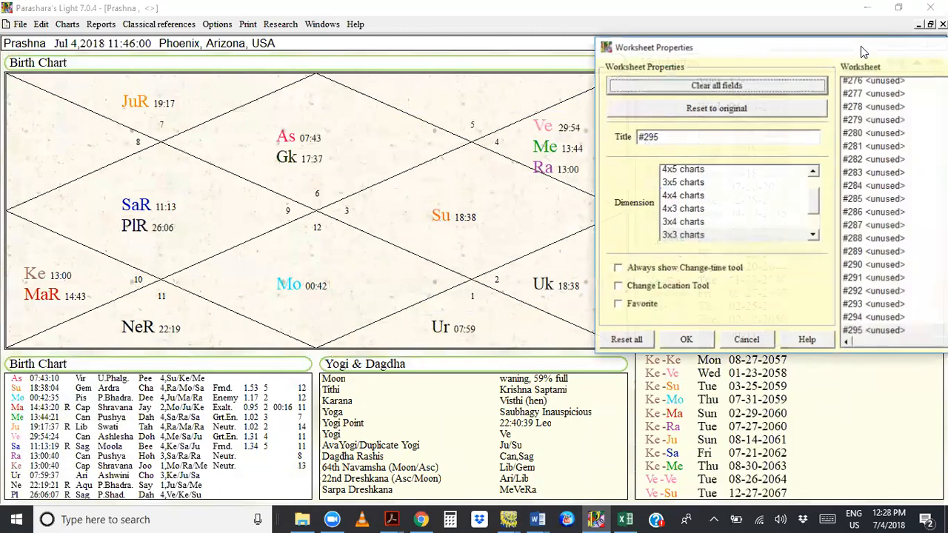
left_click(695, 210)
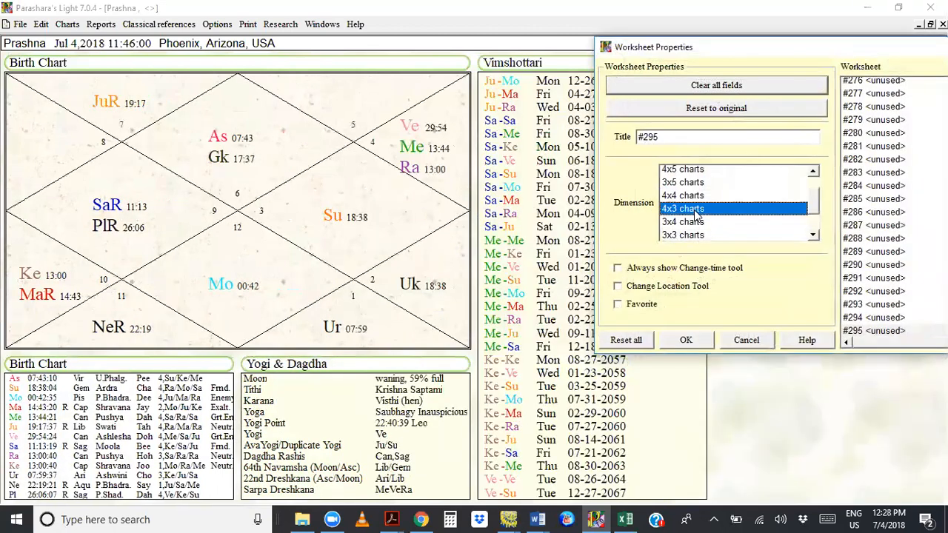
left_click_drag(853, 54, 453, 49)
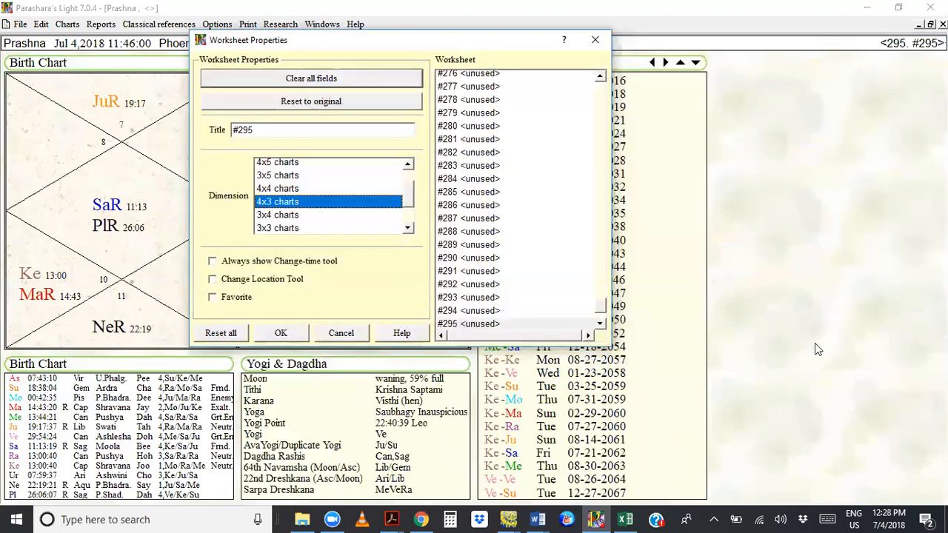
left_click(283, 332)
Step: Add a birth-context Navamsha (spouse) chart in the first cell of the empty fourth column
left_click(760, 82)
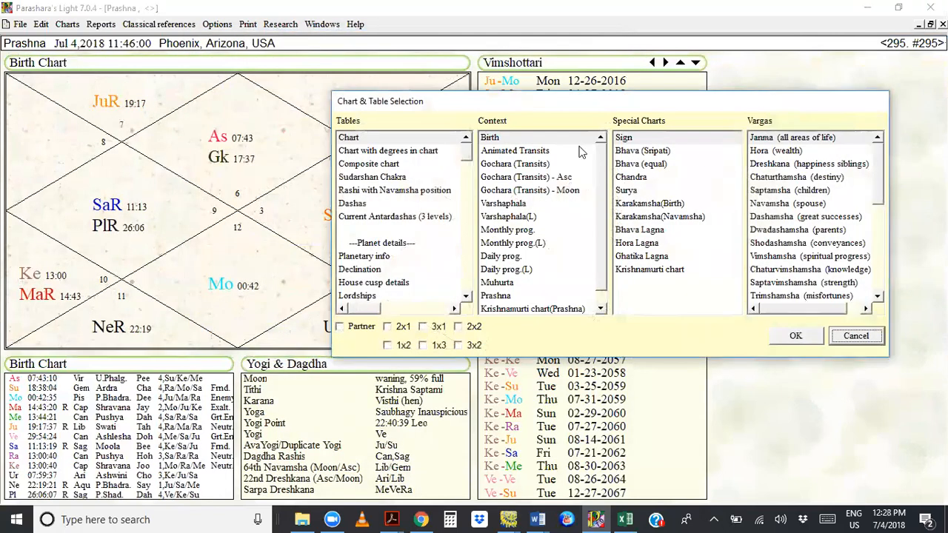
left_click(405, 139)
left_click(522, 135)
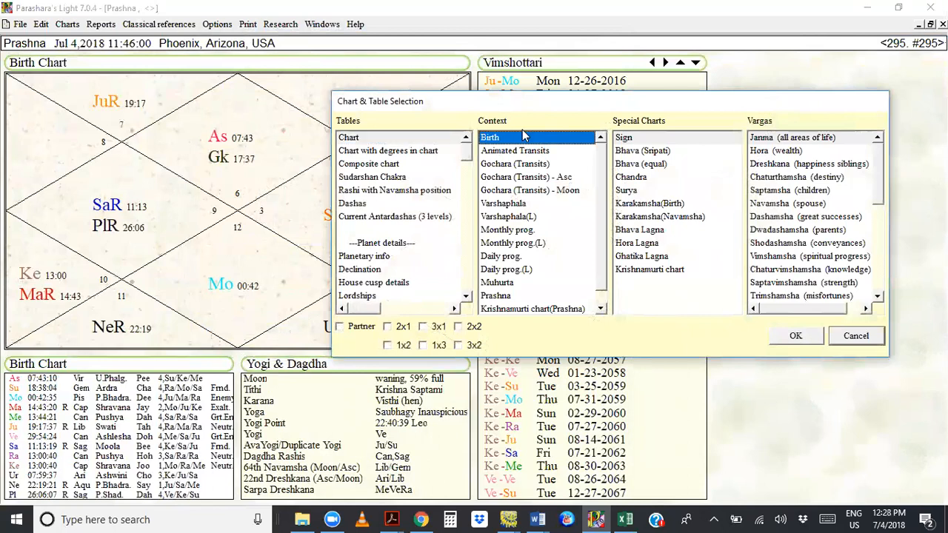
left_click(762, 202)
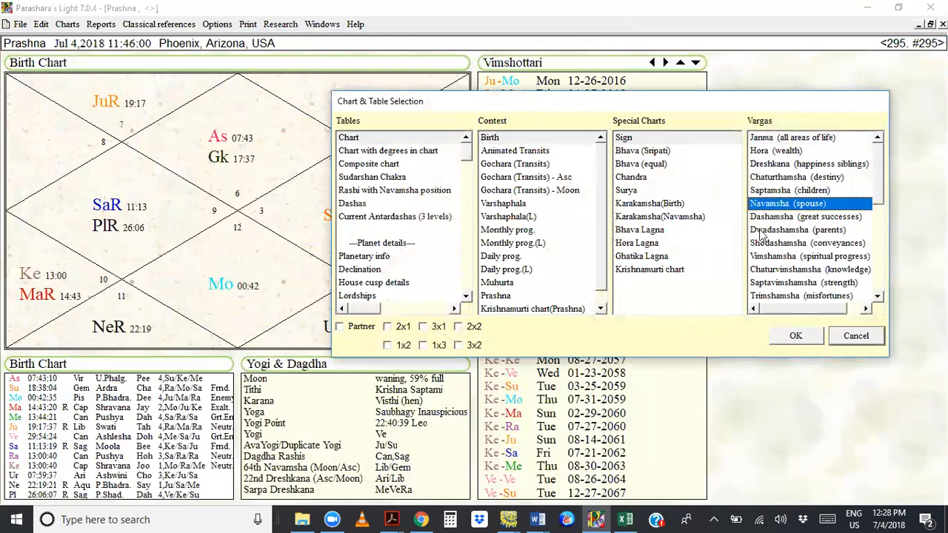
left_click(794, 336)
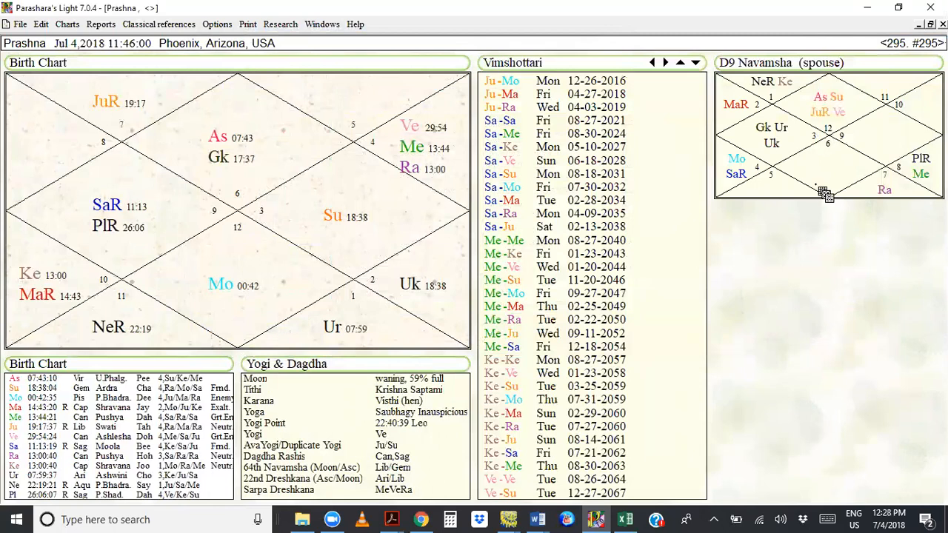
Step: Change the Navamsha chart to a chart with degrees and keep it at single-cell size
double_click(828, 172)
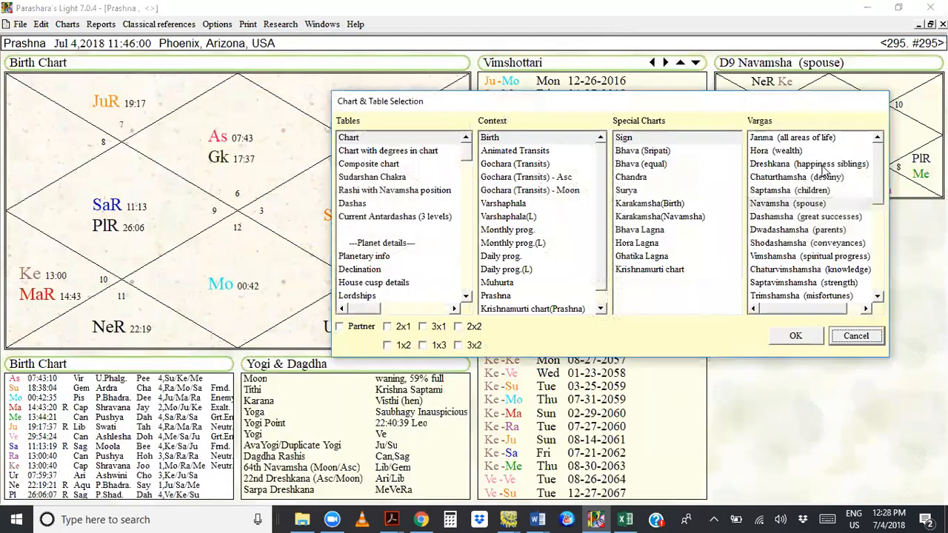
left_click(392, 151)
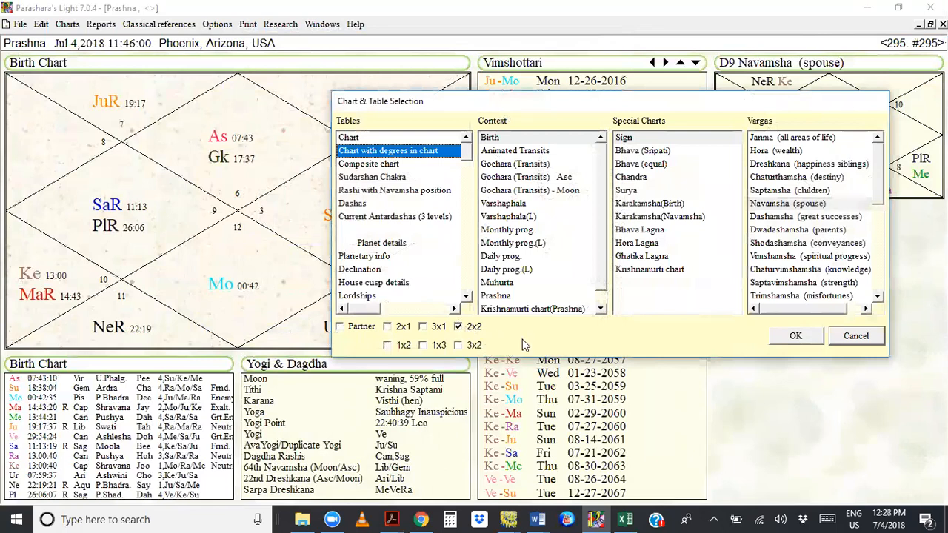
left_click(791, 337)
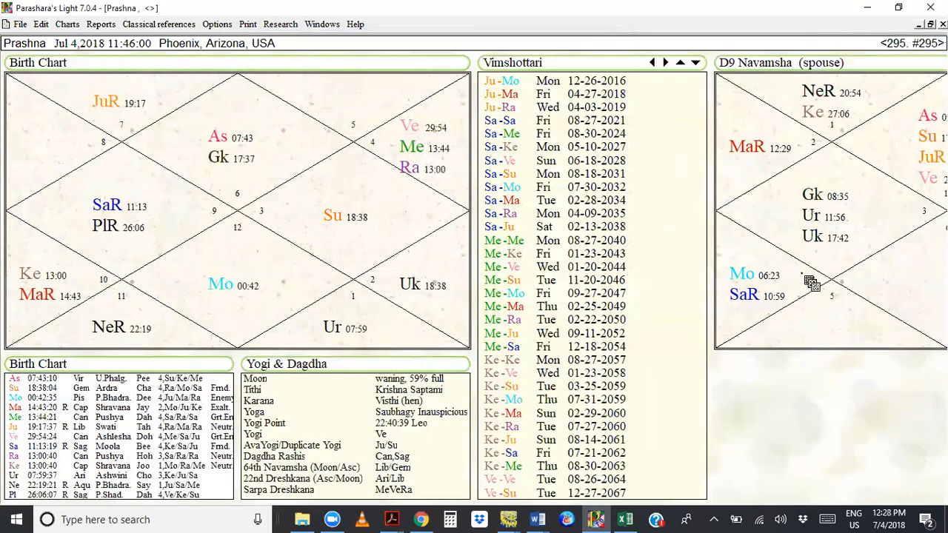
double_click(846, 177)
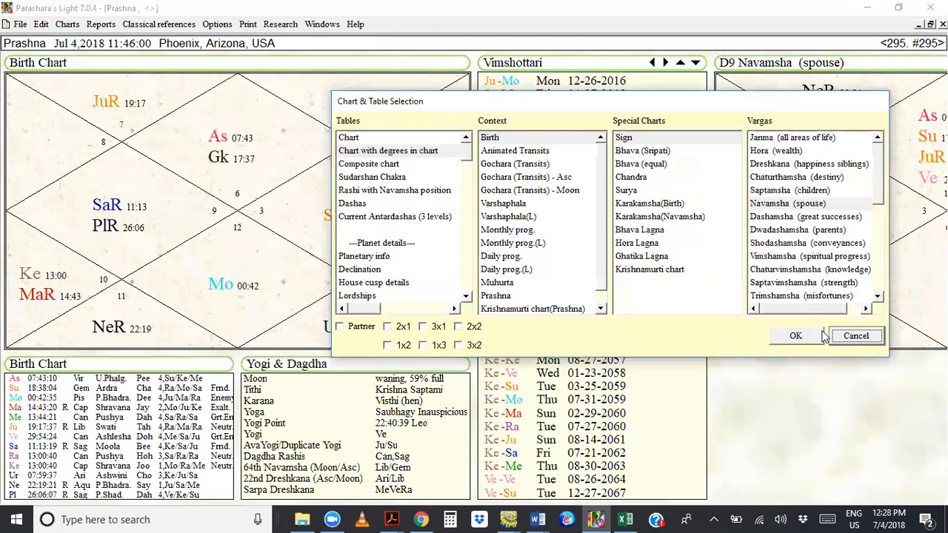
left_click(795, 335)
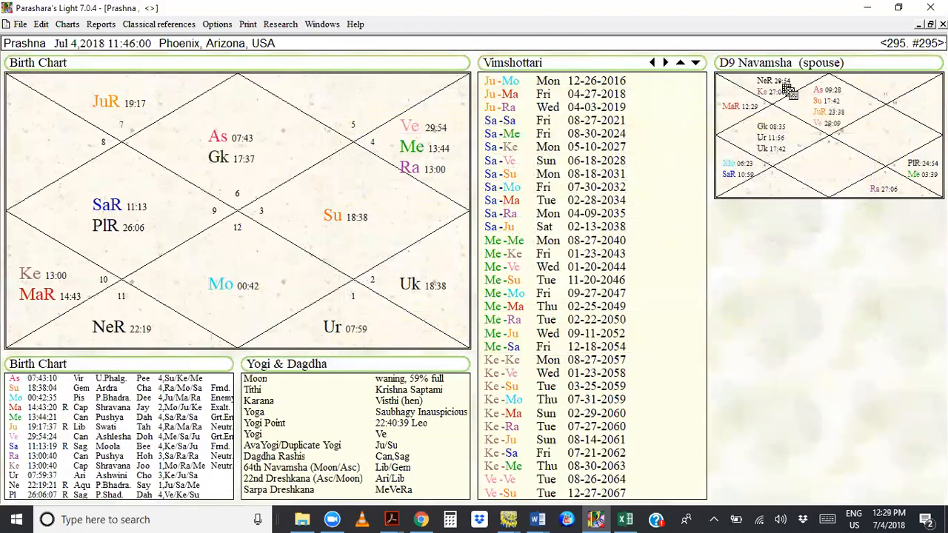
Step: Add a Chaturthamsha (destiny) chart below the Navamsha and switch it to a chart with degrees, with the 2x2 size turned off
double_click(779, 265)
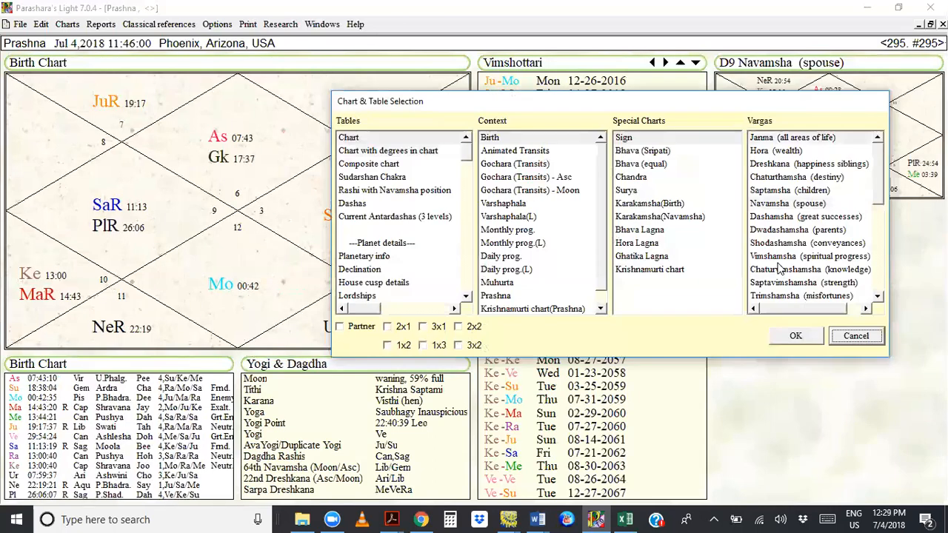
left_click(778, 178)
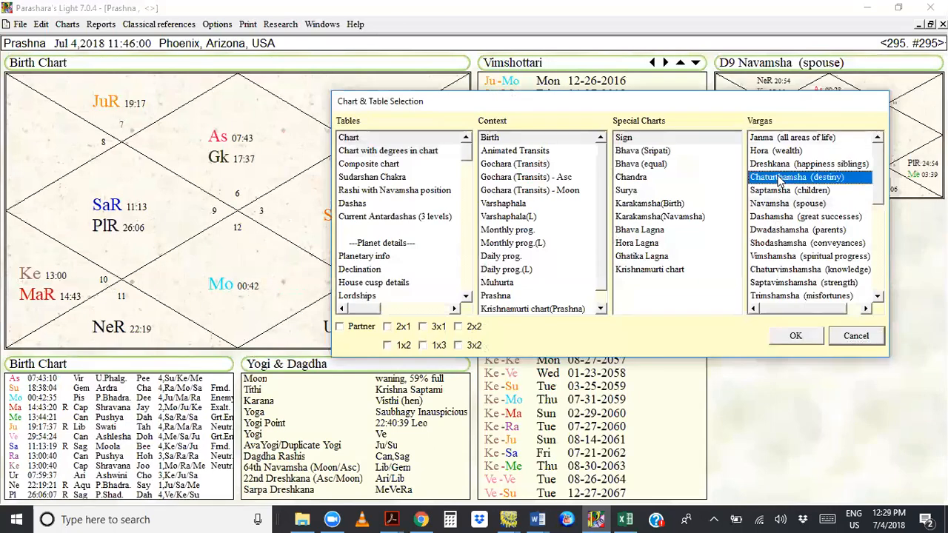
left_click(783, 342)
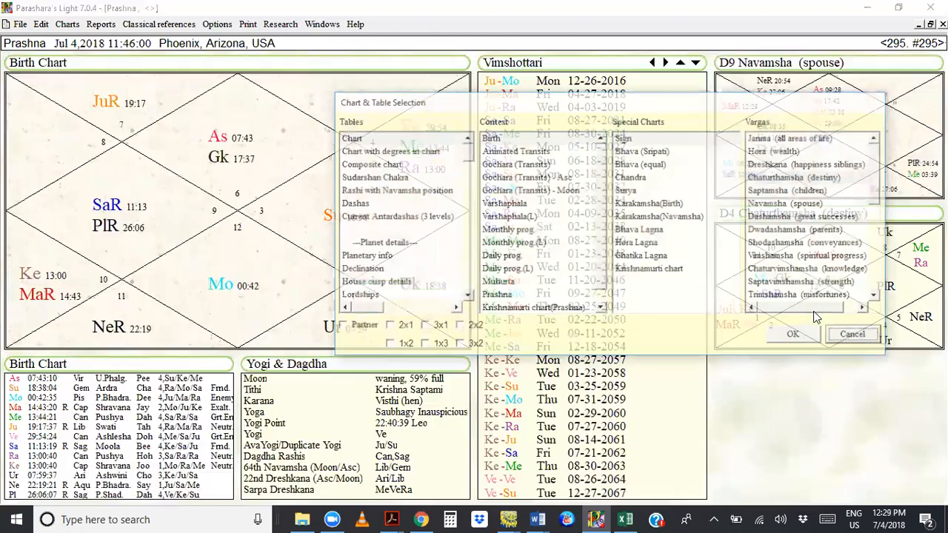
double_click(819, 318)
left_click(406, 150)
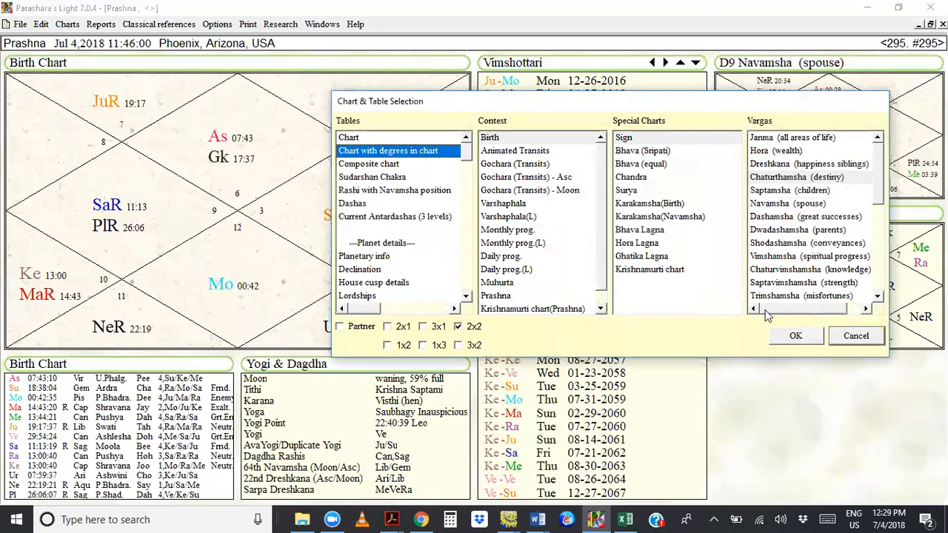
left_click(459, 328)
left_click(792, 338)
Step: Add a Dashamsha (great successes) chart in the empty cell below the Chaturthamsha chart
double_click(781, 419)
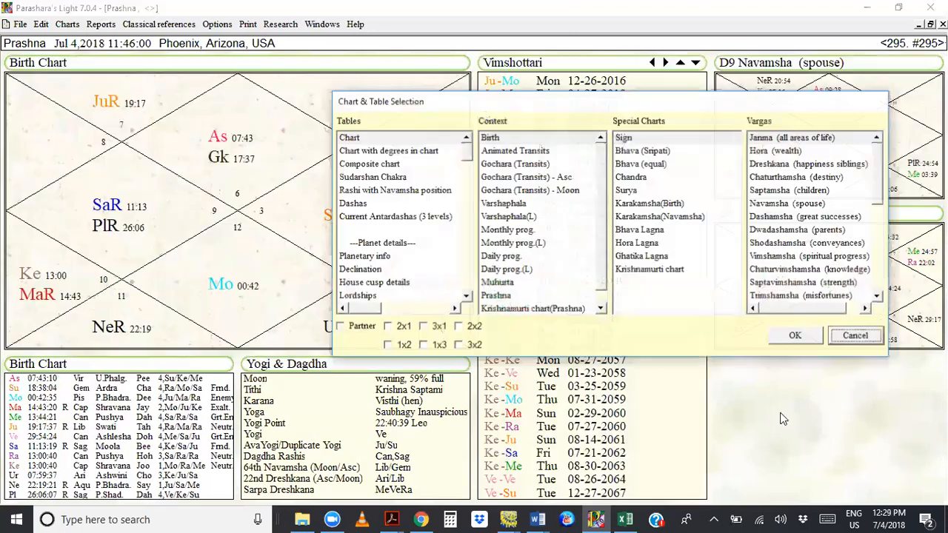
left_click(789, 217)
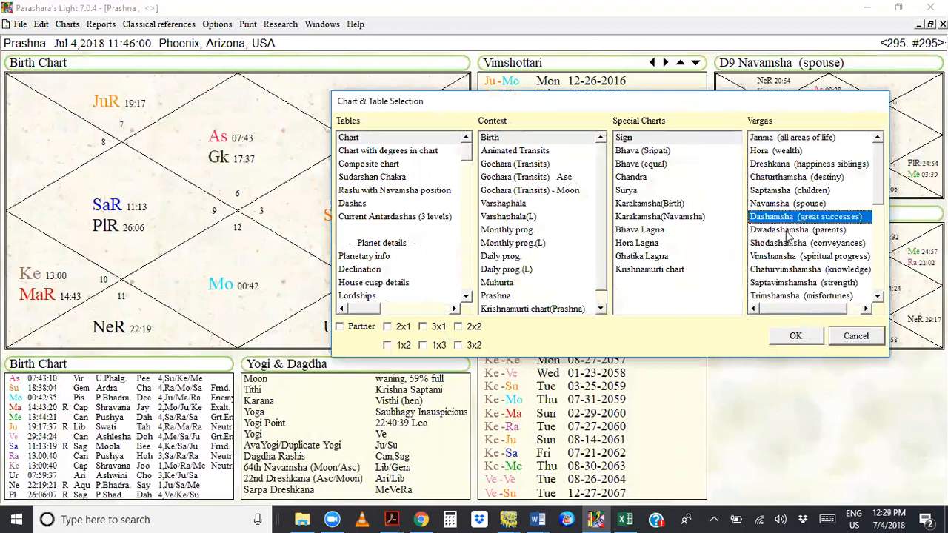
left_click(795, 336)
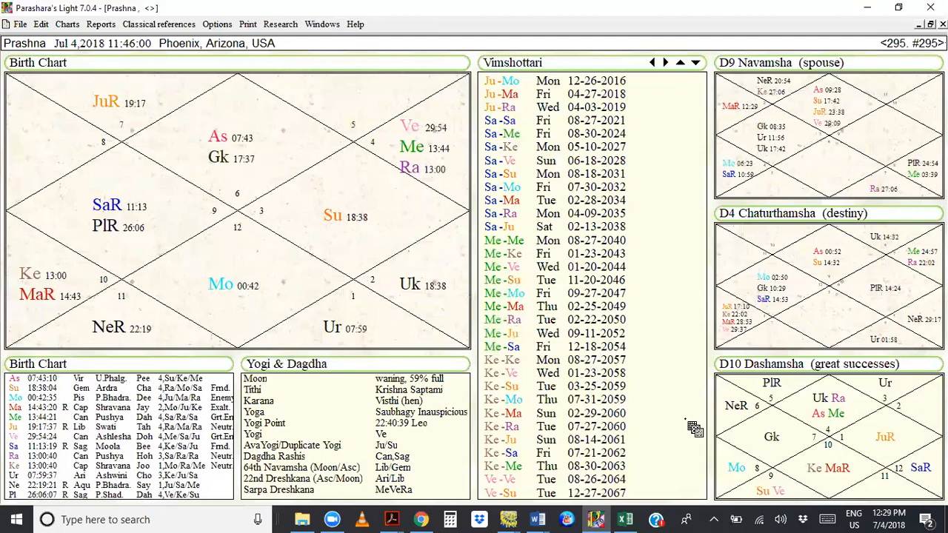
left_click(802, 518)
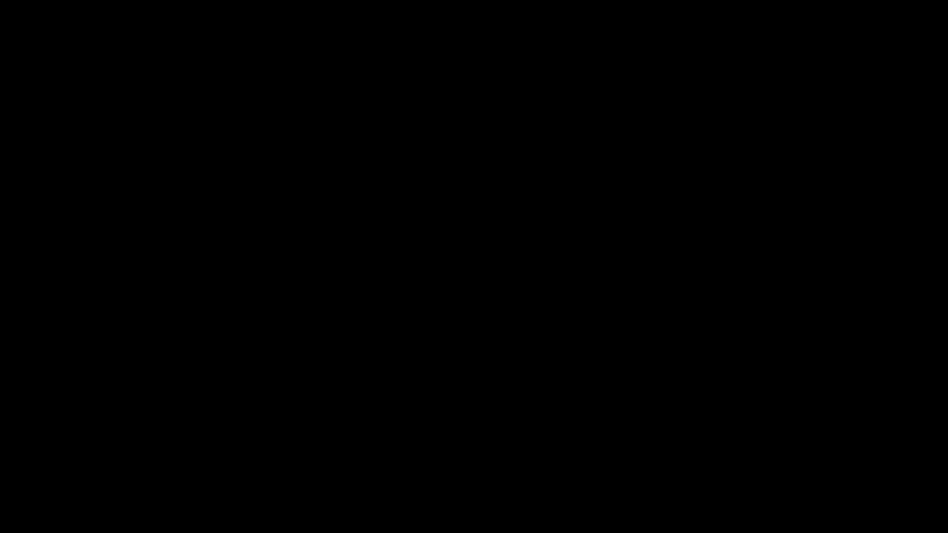